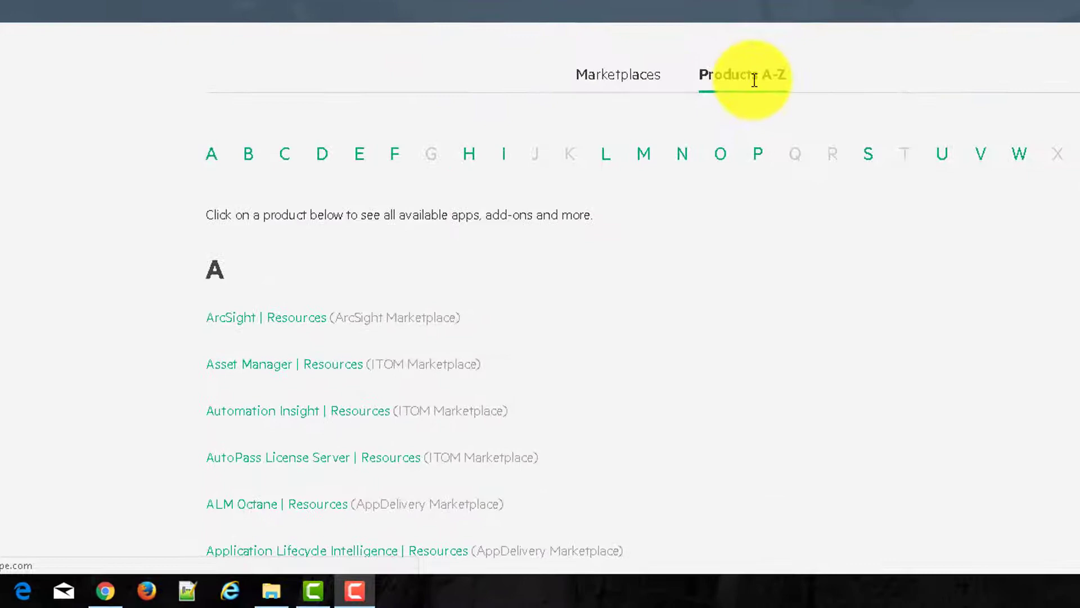
Filter the Marketplace catalogue to H and open the HPE LoadRunner and Performance Center apps
click(473, 155)
scroll(477, 160, down, 5)
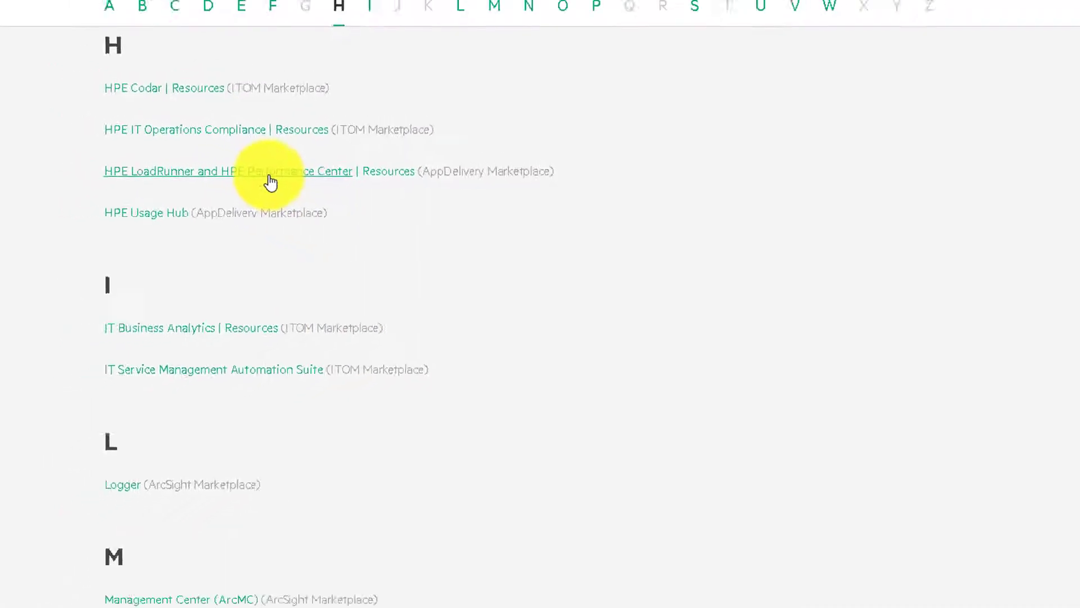
click(238, 173)
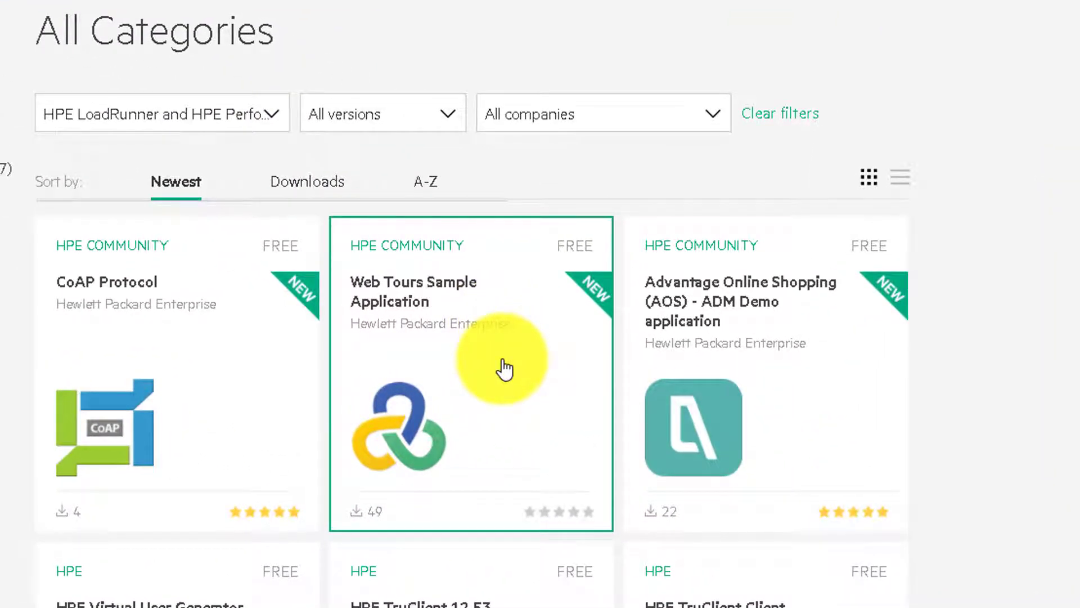
Download and save the Web Tours 1.0 release as a ZIP from the Web Tours Sample Application page
click(505, 368)
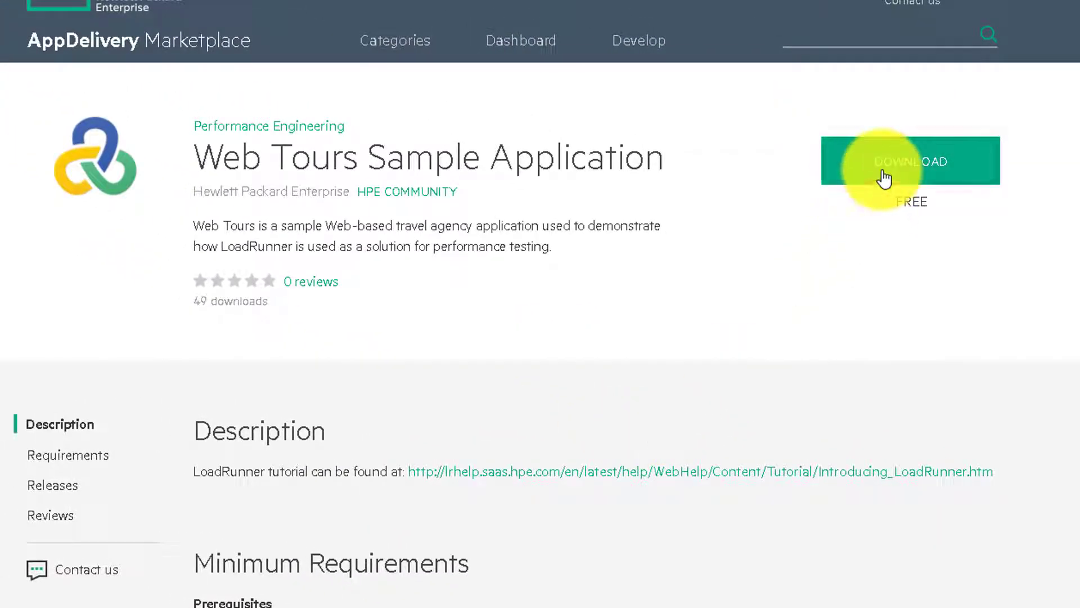
click(883, 177)
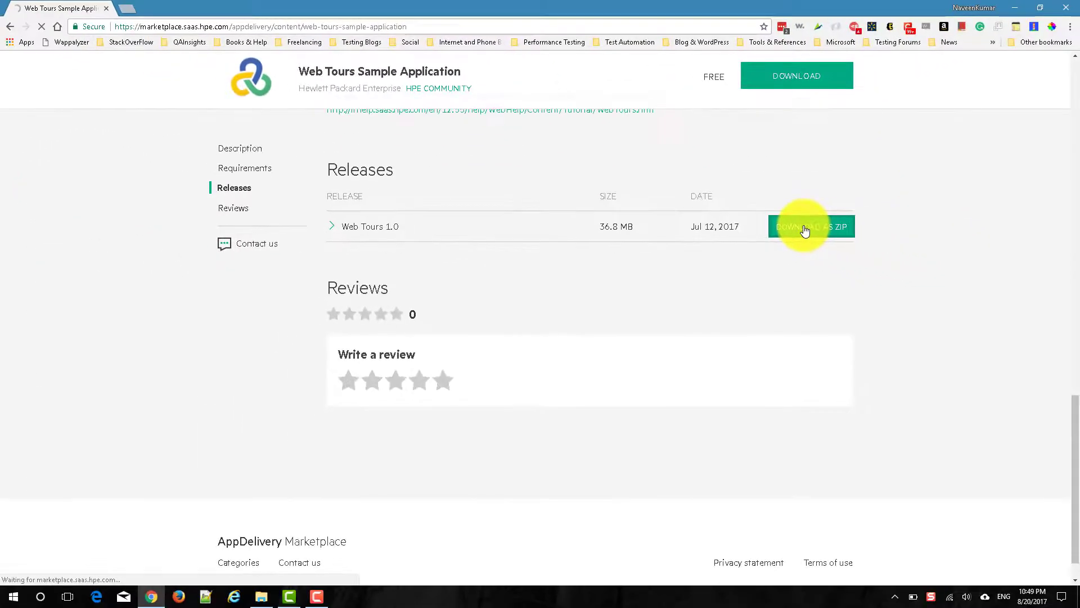
click(804, 231)
click(1036, 570)
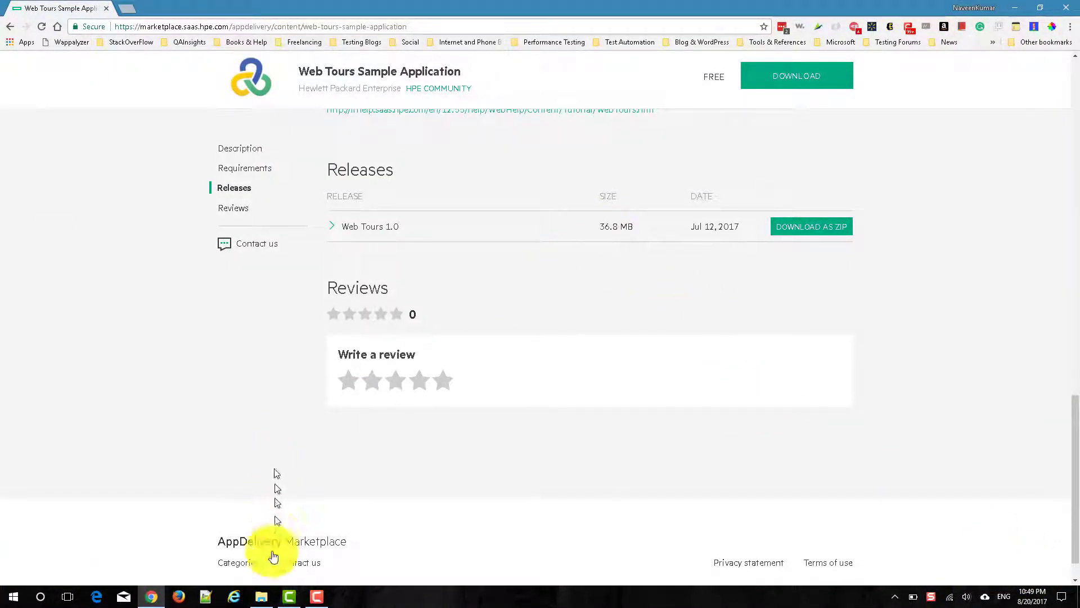
Show the Downloads\Web Tours 1.0 folder and select strawberry-perl-5.10.1.0.msi
click(262, 597)
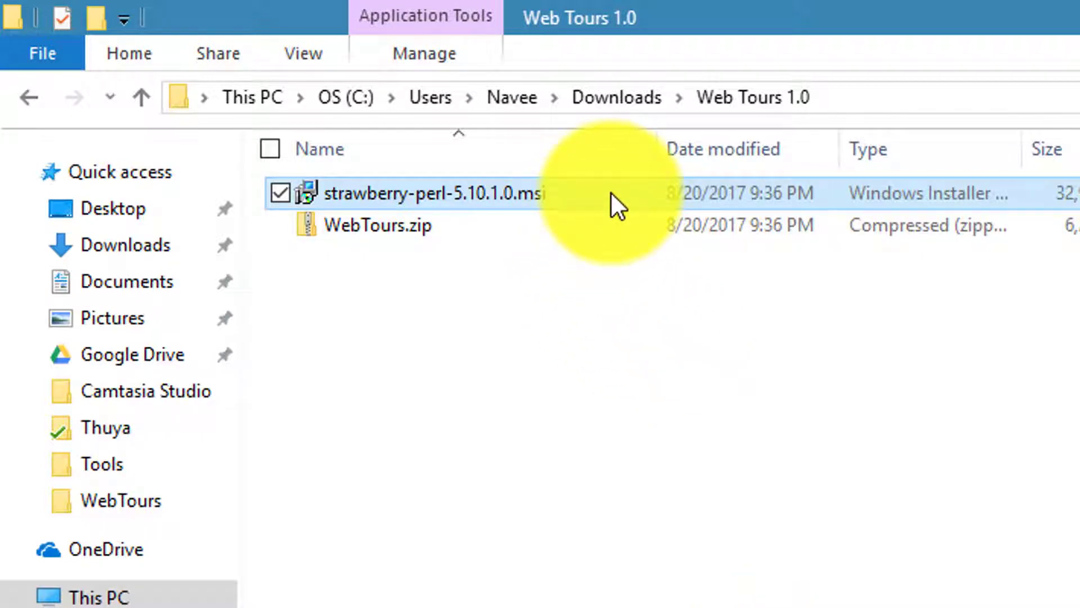
click(608, 228)
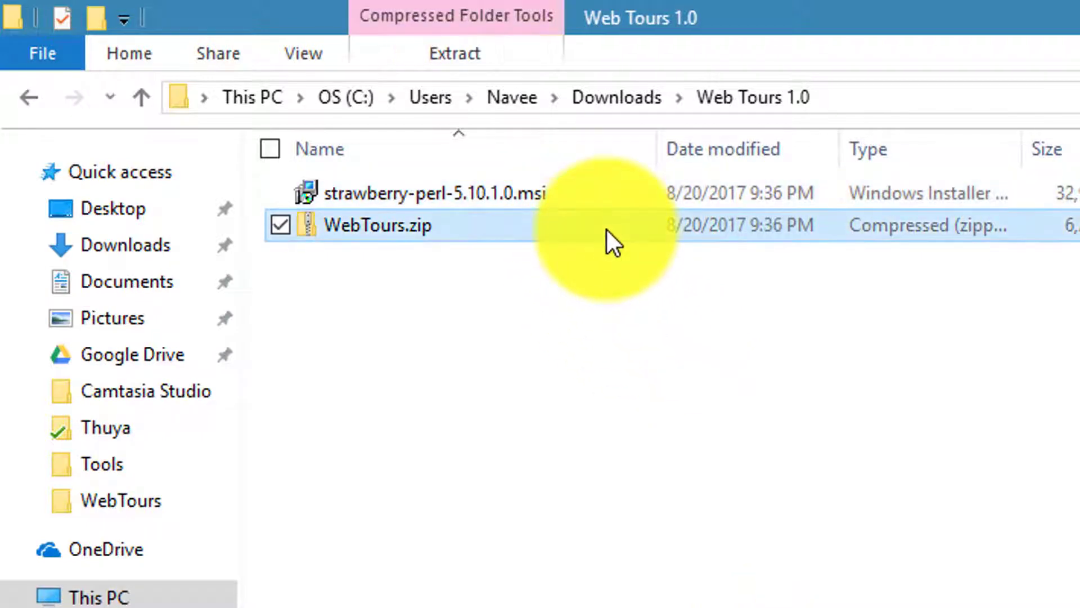
click(607, 199)
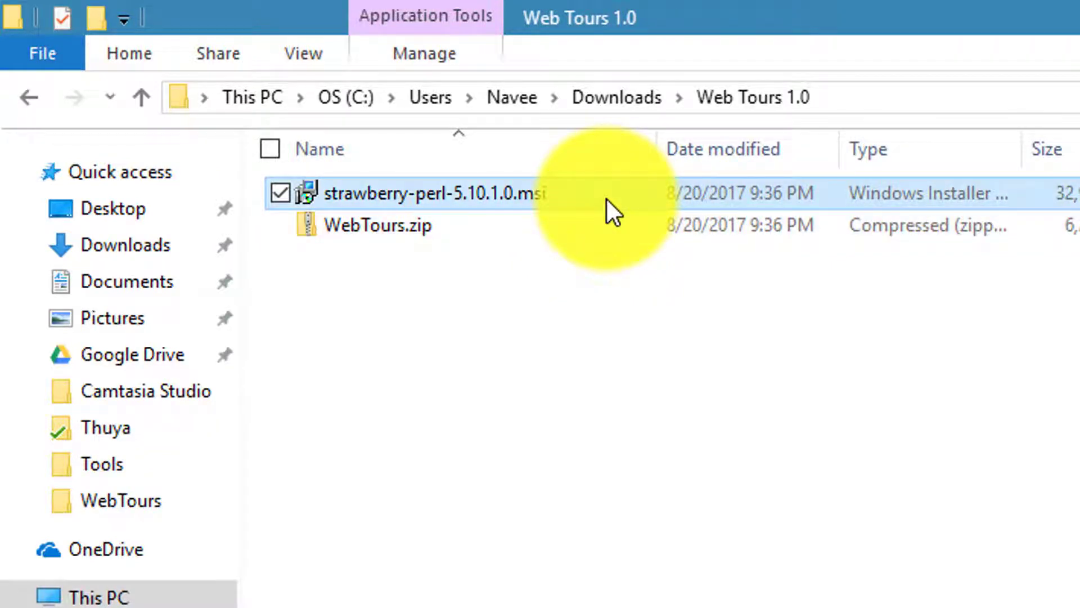
Install strawberry-perl-5.10.1.0.msi from its context menu, accepting the license agreement
right_click(606, 199)
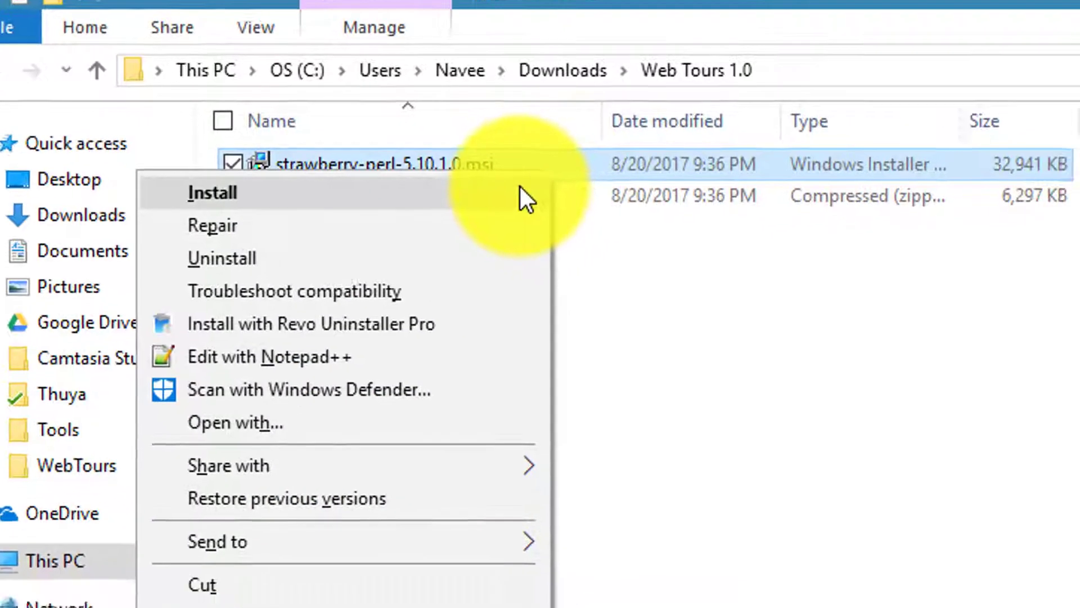
click(520, 193)
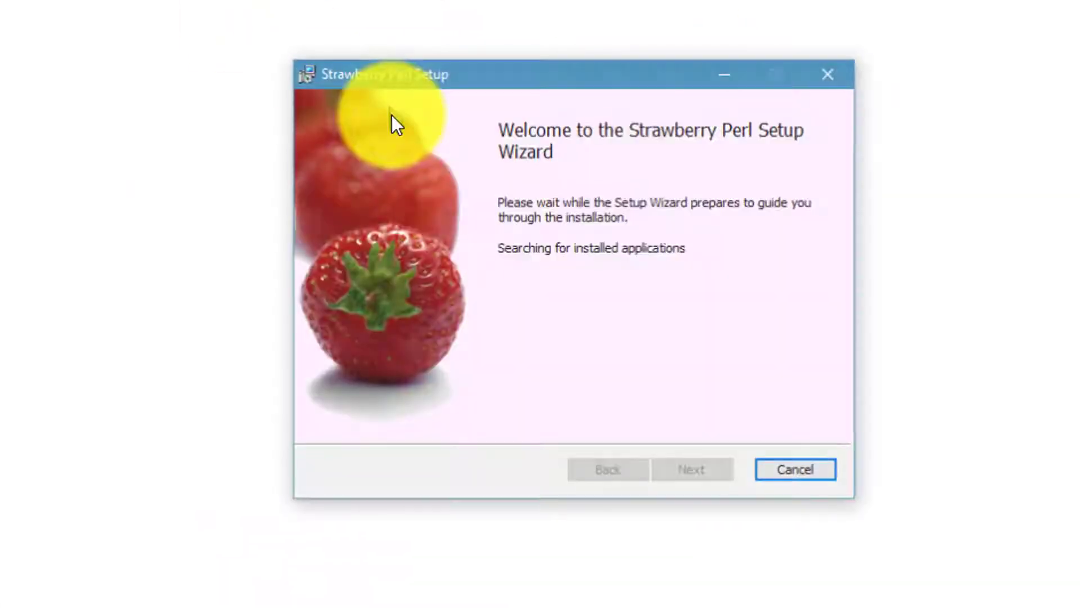
click(558, 419)
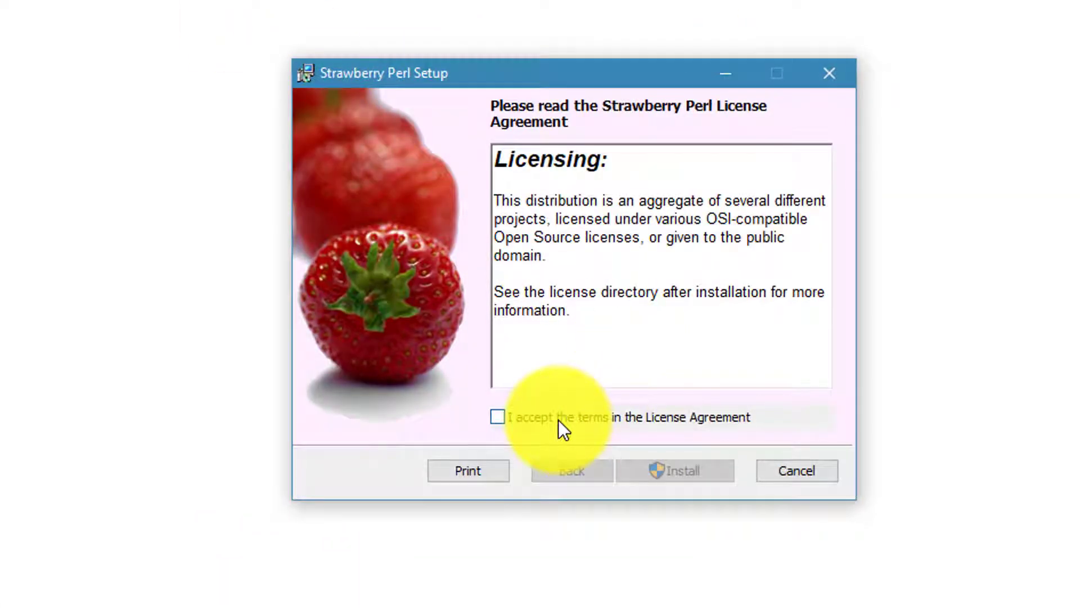
click(657, 466)
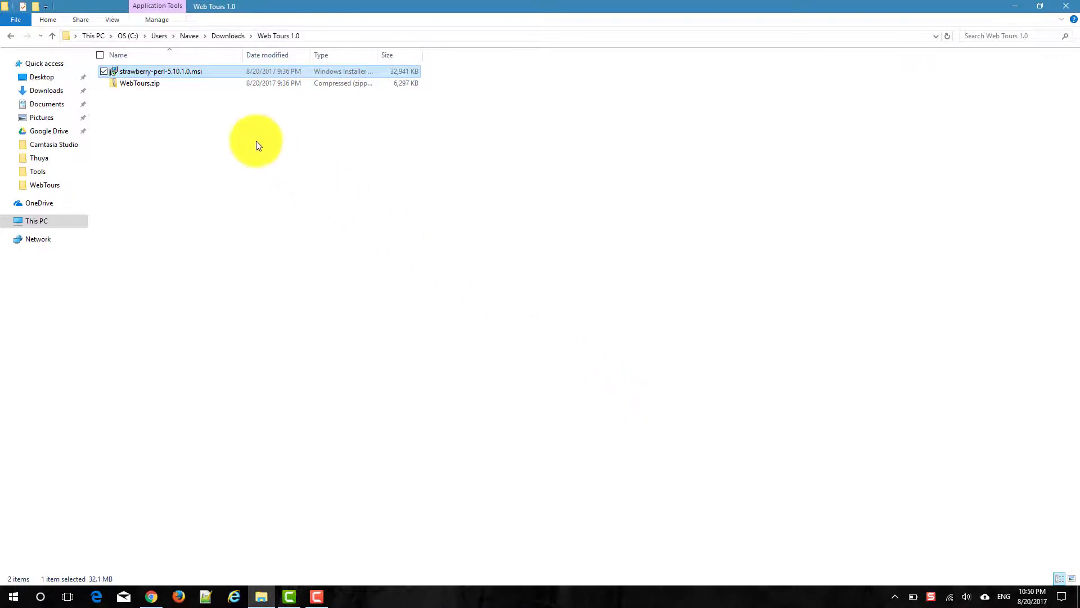
Browse from This PC into OS (C:) and open the C:\WebTours folder
click(162, 85)
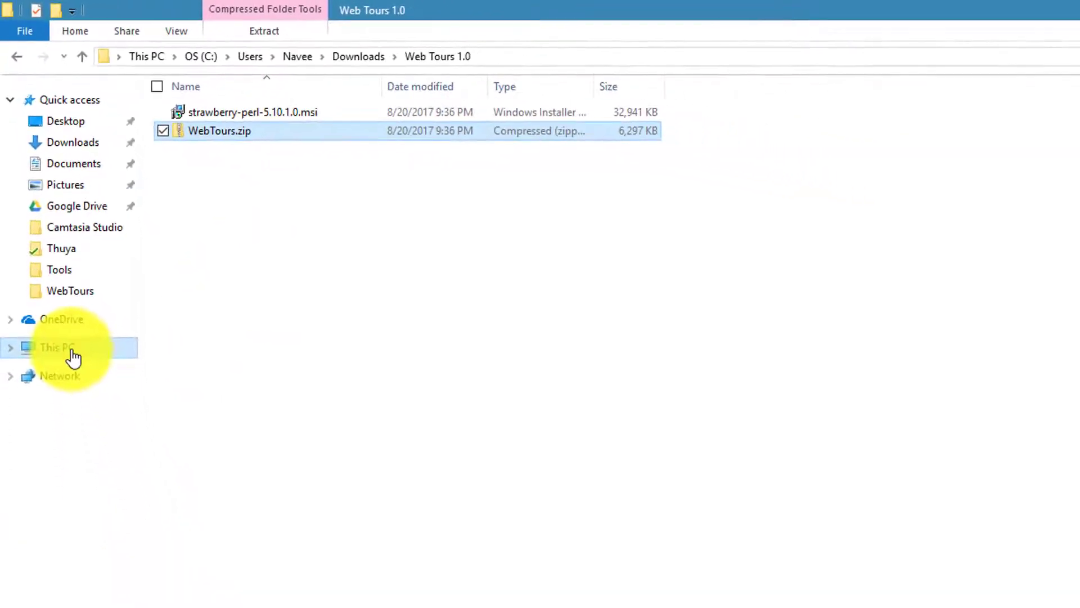
click(72, 352)
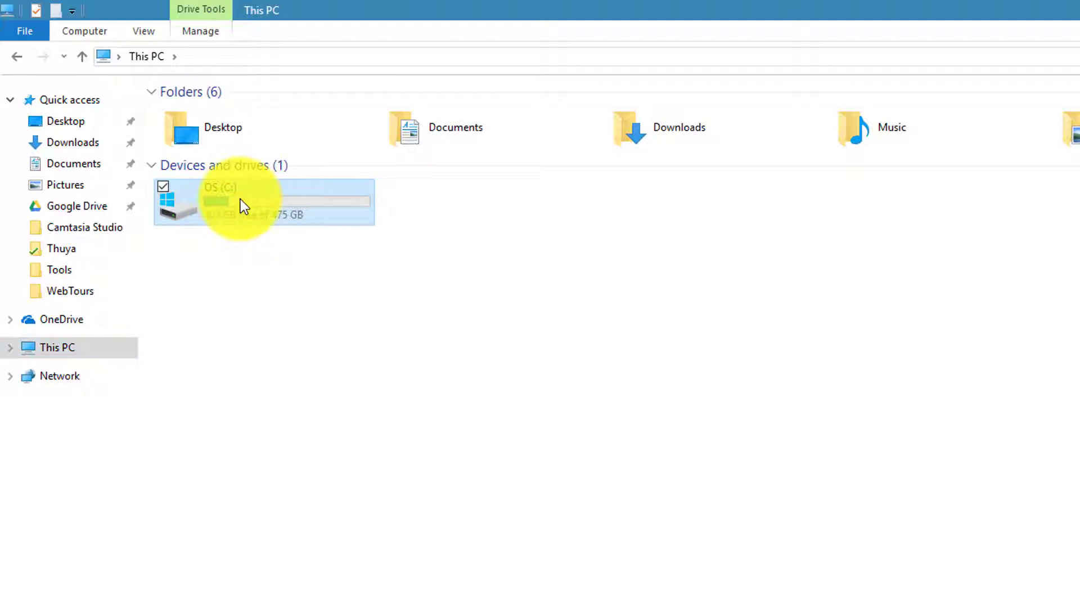
double_click(240, 200)
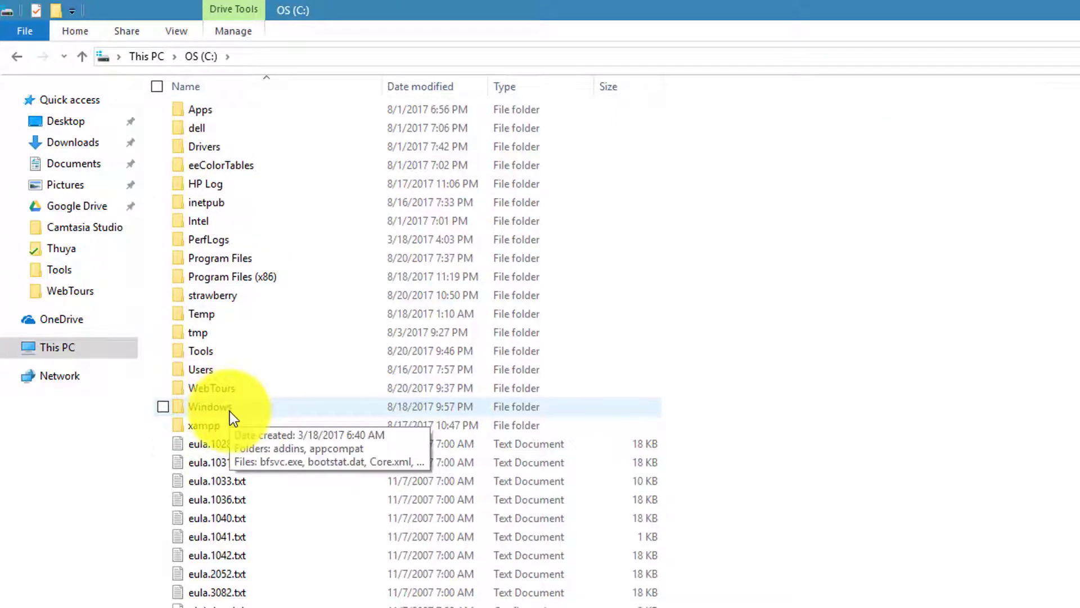
double_click(231, 398)
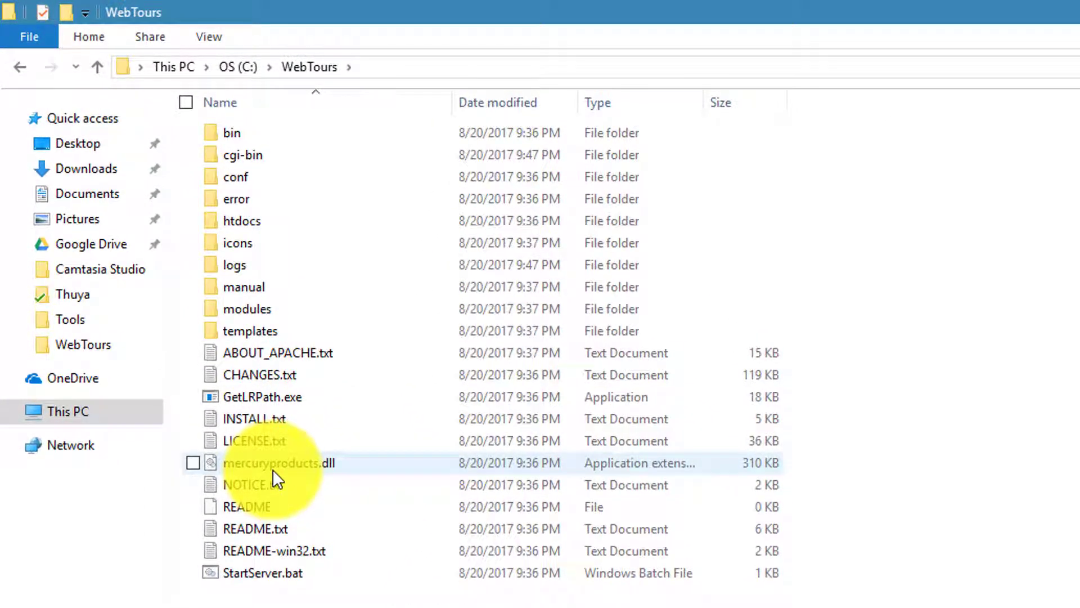
Run StartServer.bat and minimize the Web Tours server console
click(304, 572)
double_click(304, 573)
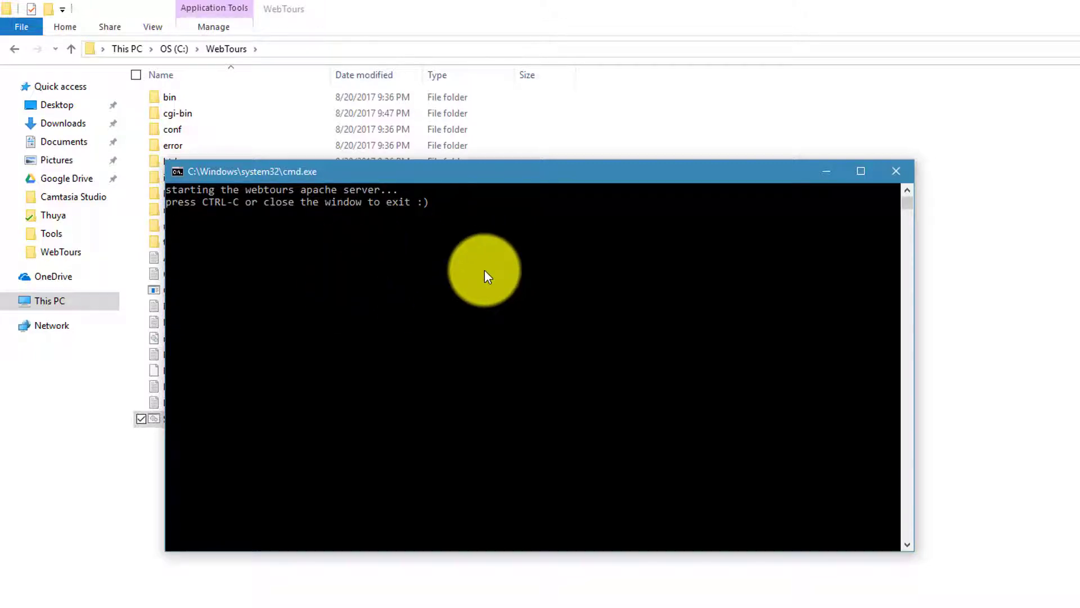
click(827, 173)
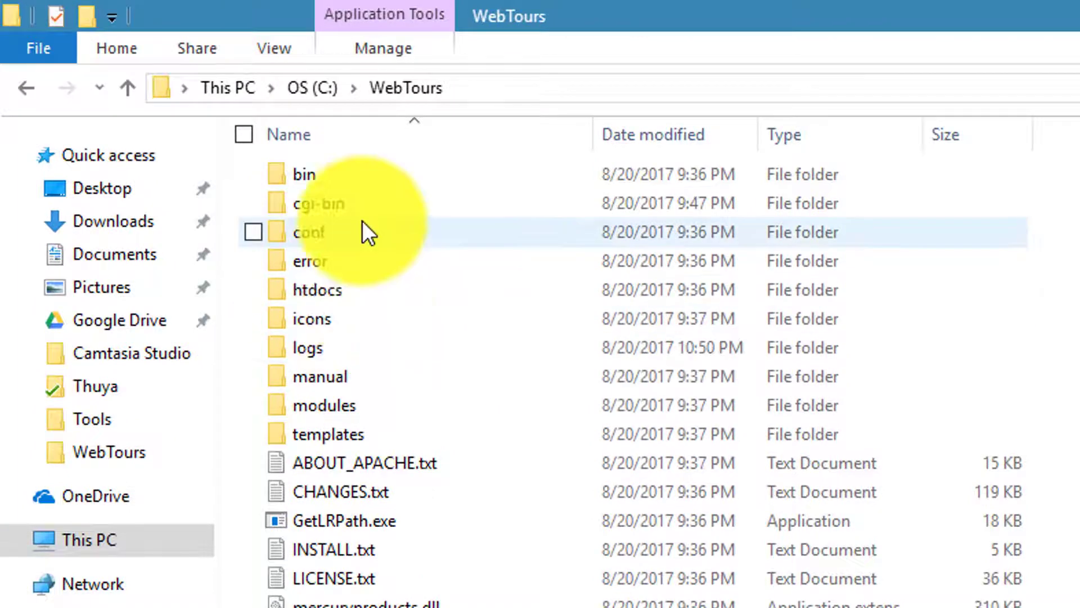
Open the conf folder and bring up the context menu for httpd.conf
click(363, 221)
double_click(363, 221)
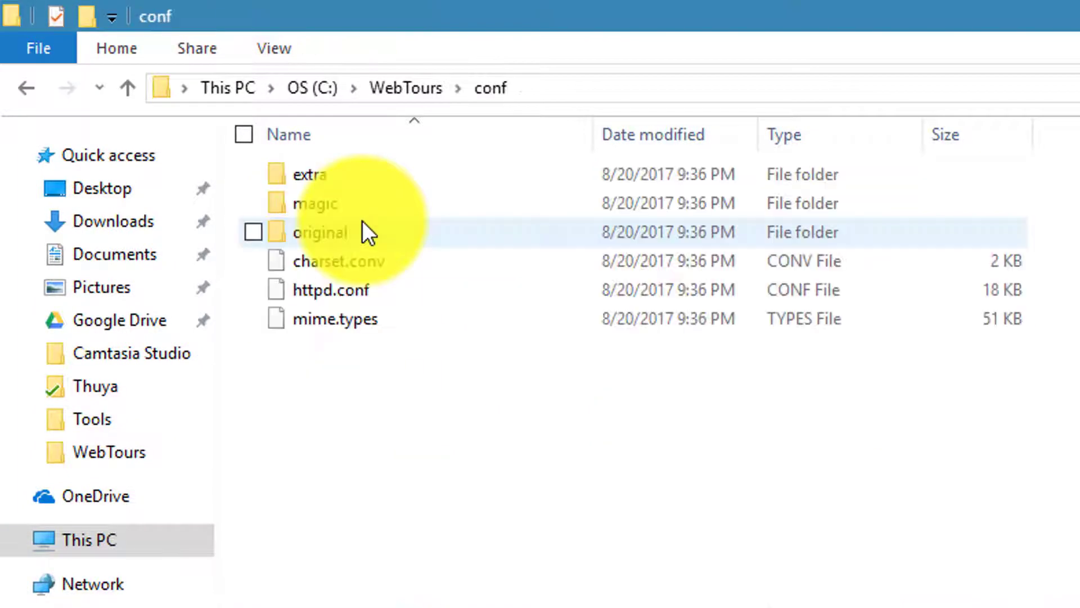
click(352, 287)
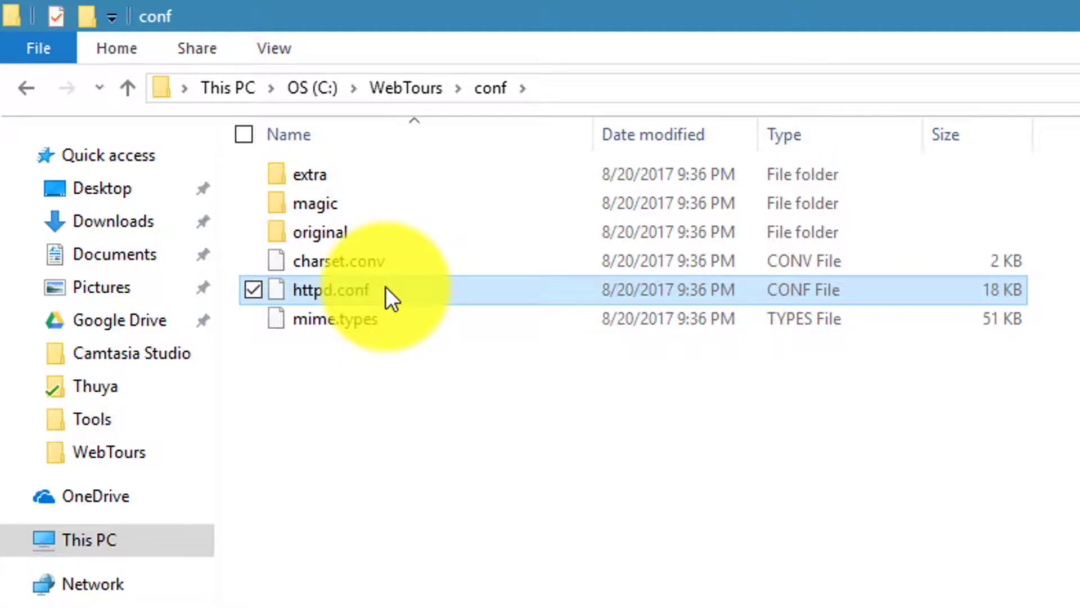
right_click(385, 288)
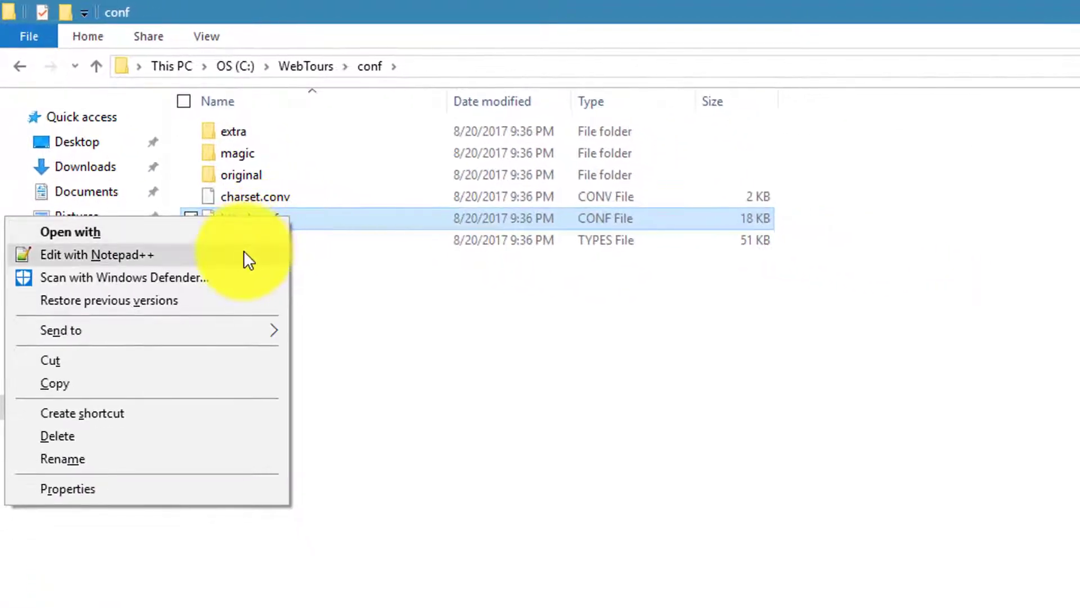
Open httpd.conf in Notepad++ and find the 'Listen 1080' directive
click(244, 251)
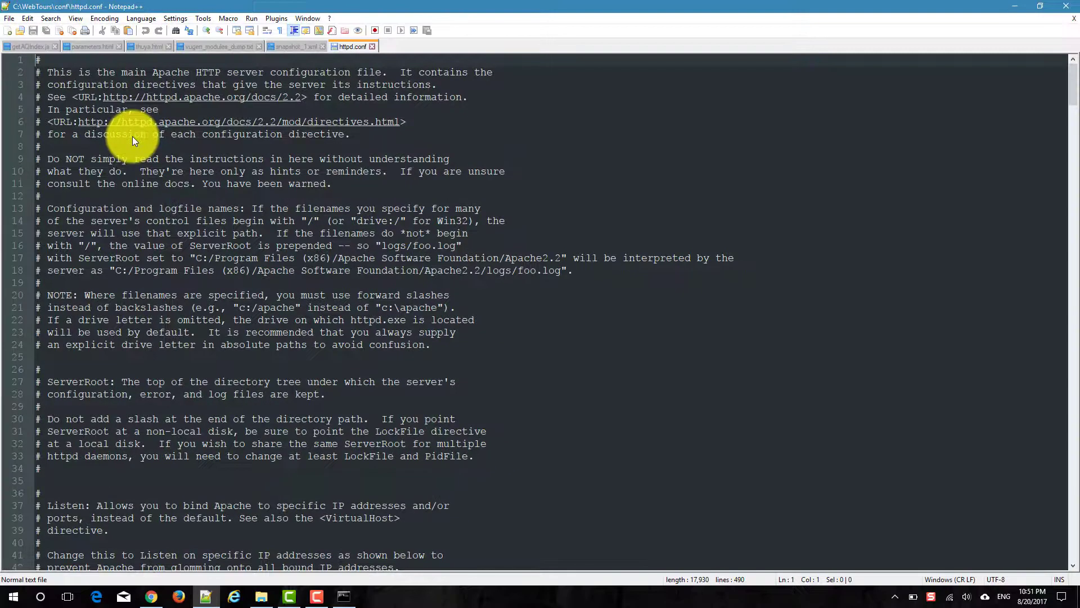
key(ctrl+f)
text(L)
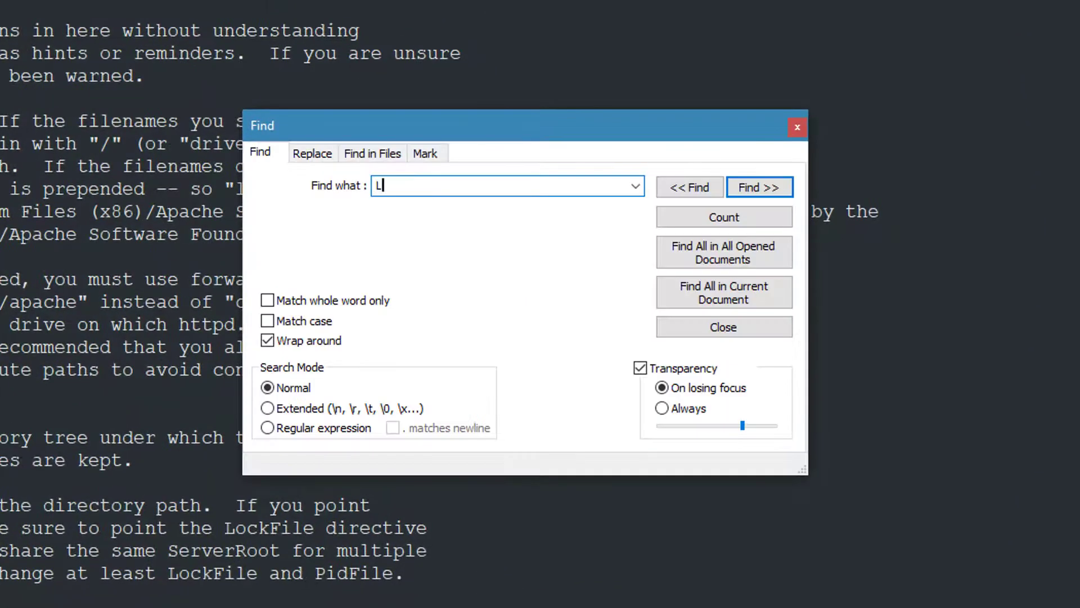
text(isten)
key(Return)
click(739, 189)
click(740, 190)
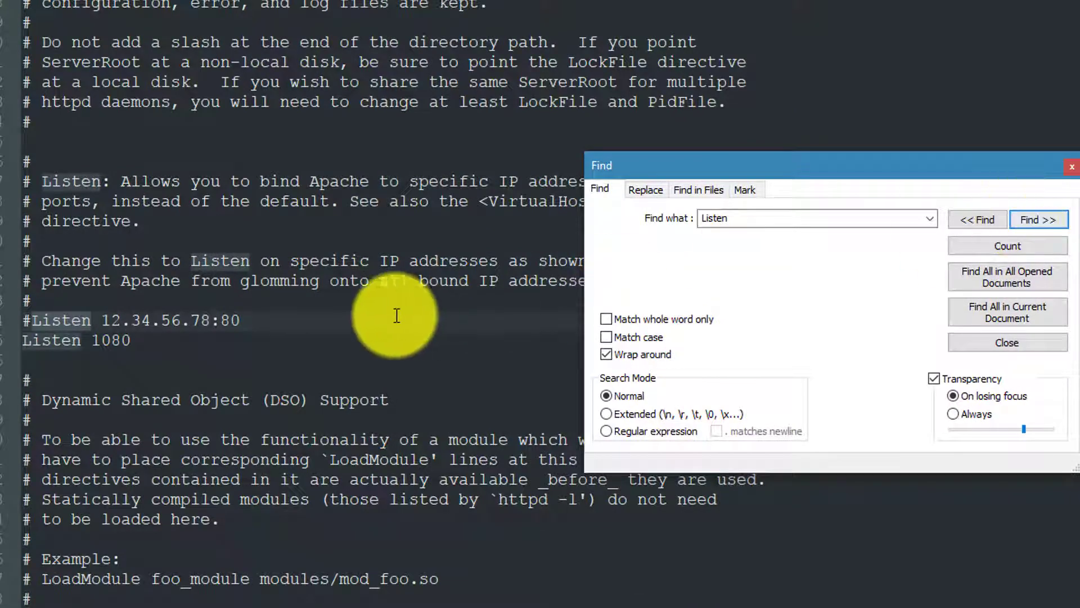
click(159, 345)
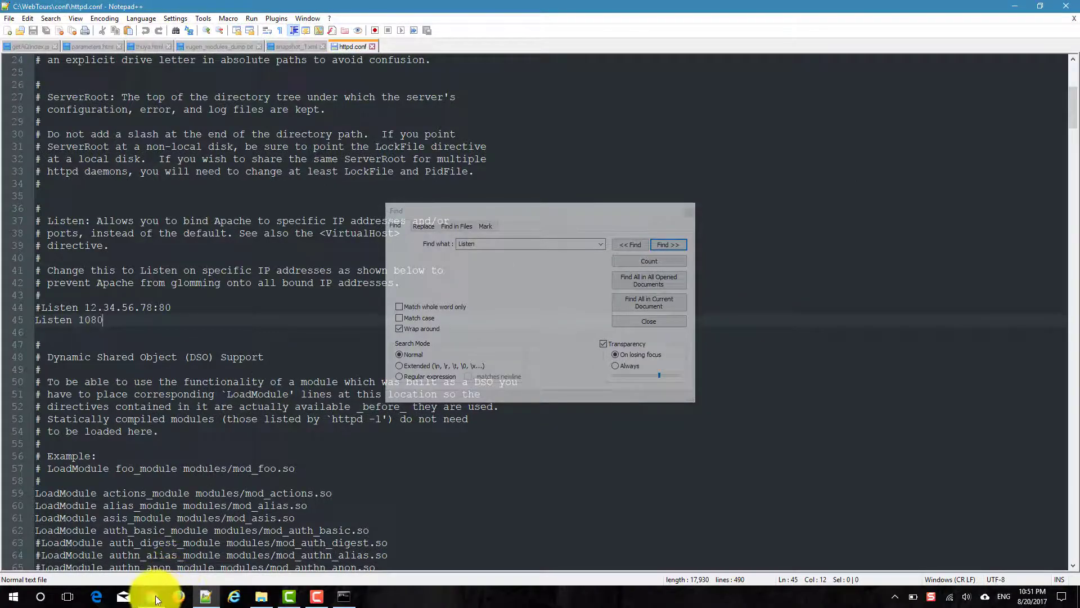
Load localhost:1080/WebTours/home.html in a new Chrome tab
click(152, 597)
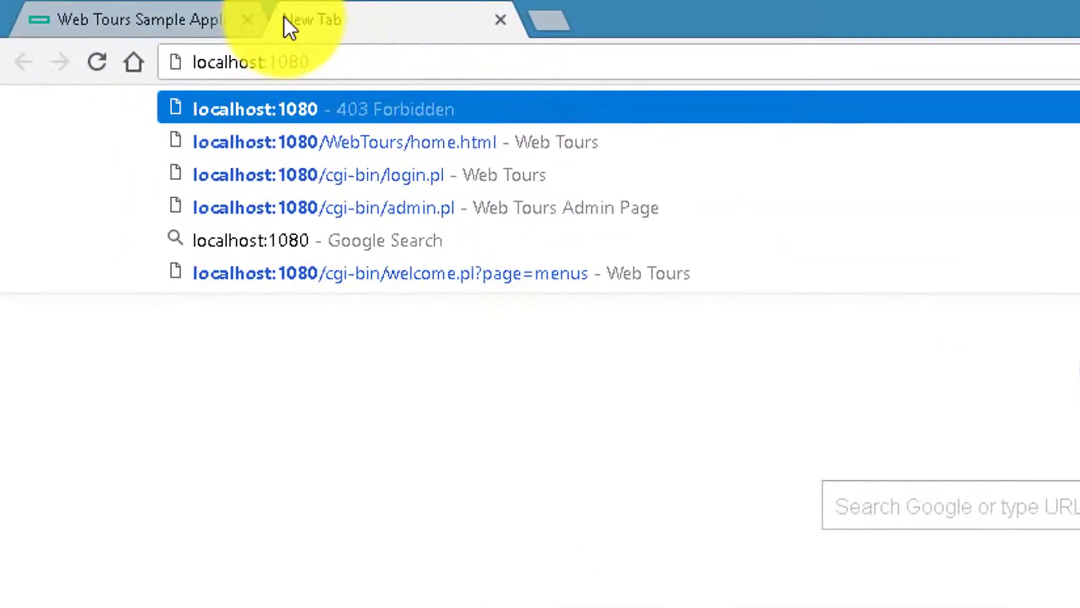
key(Down)
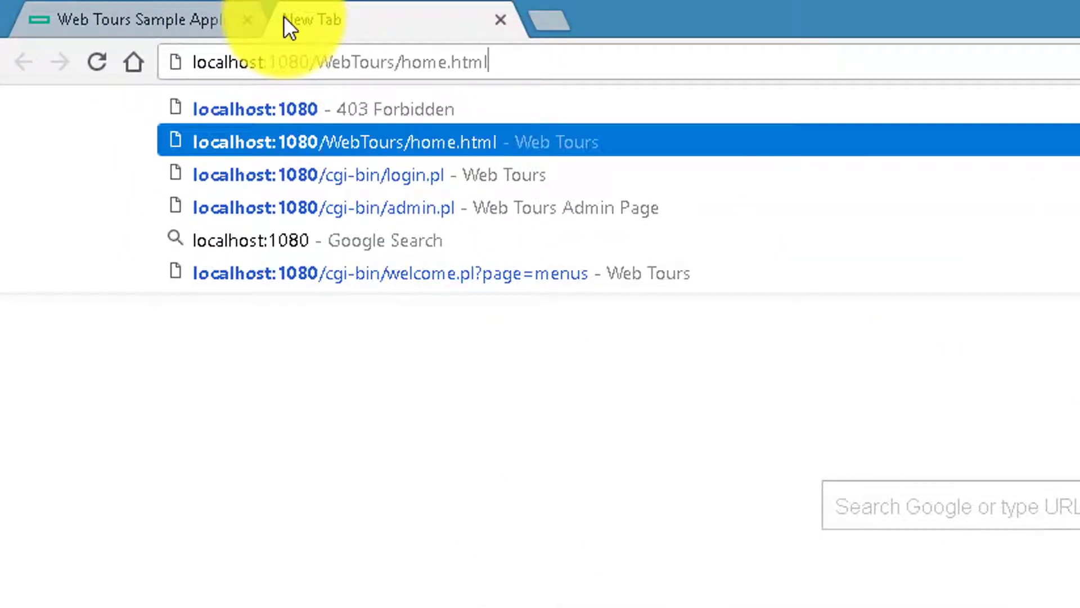
key(Return)
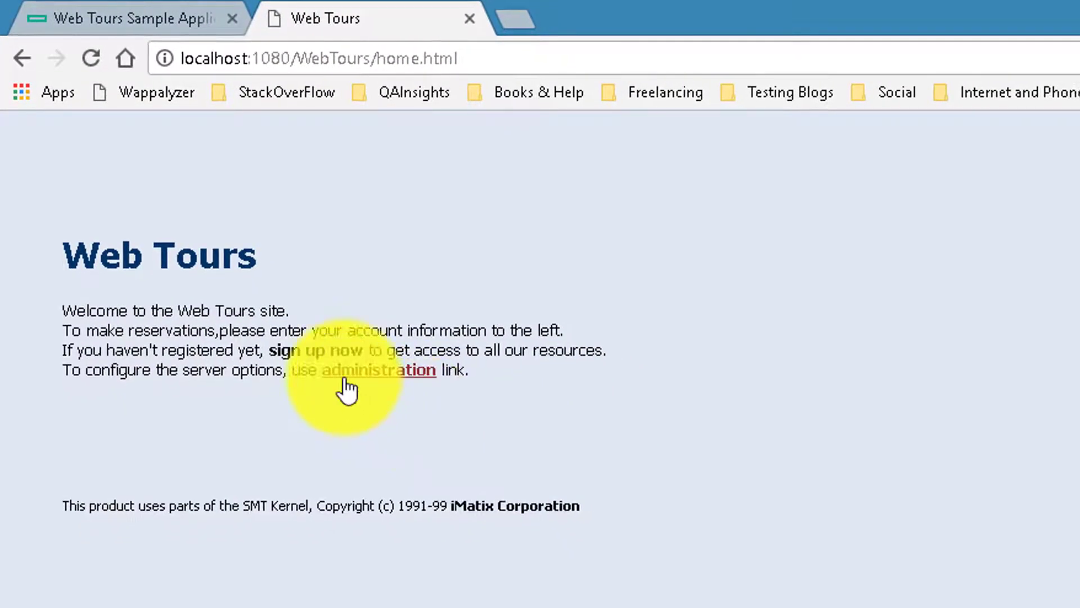
Open the Web Tours Administration Page, then go to the sign-in page in the Web Tours tab
click(388, 379)
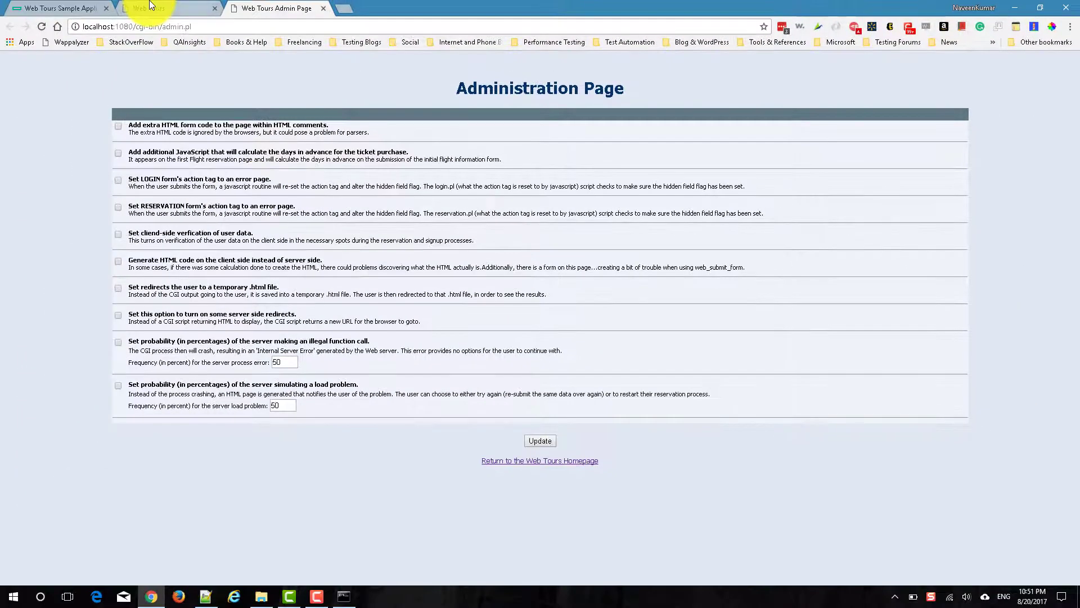
click(151, 8)
click(326, 352)
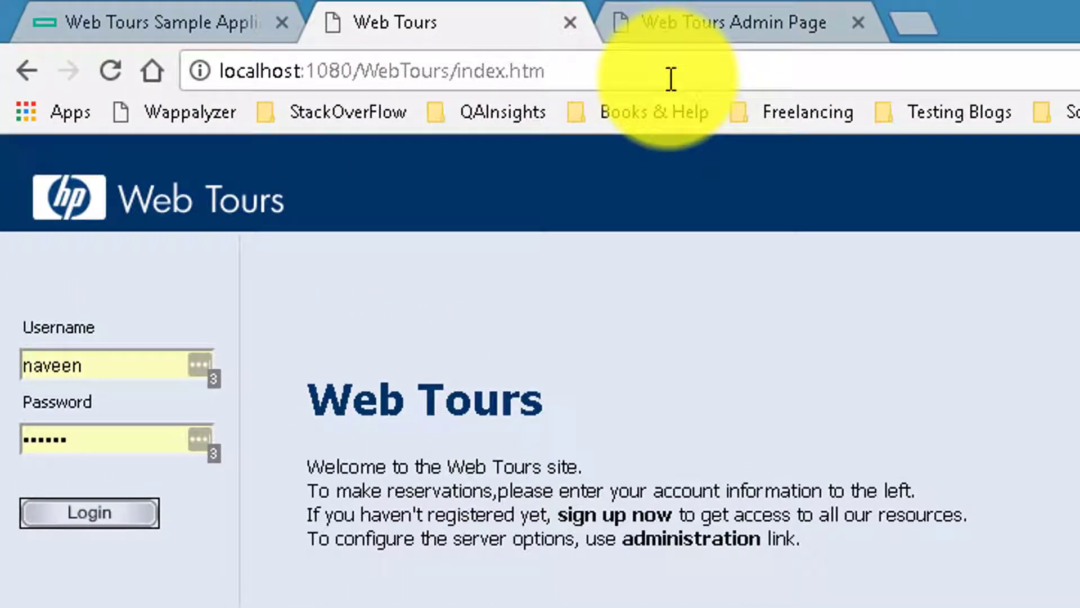
Log in to Web Tours with the prefilled credentials
click(90, 515)
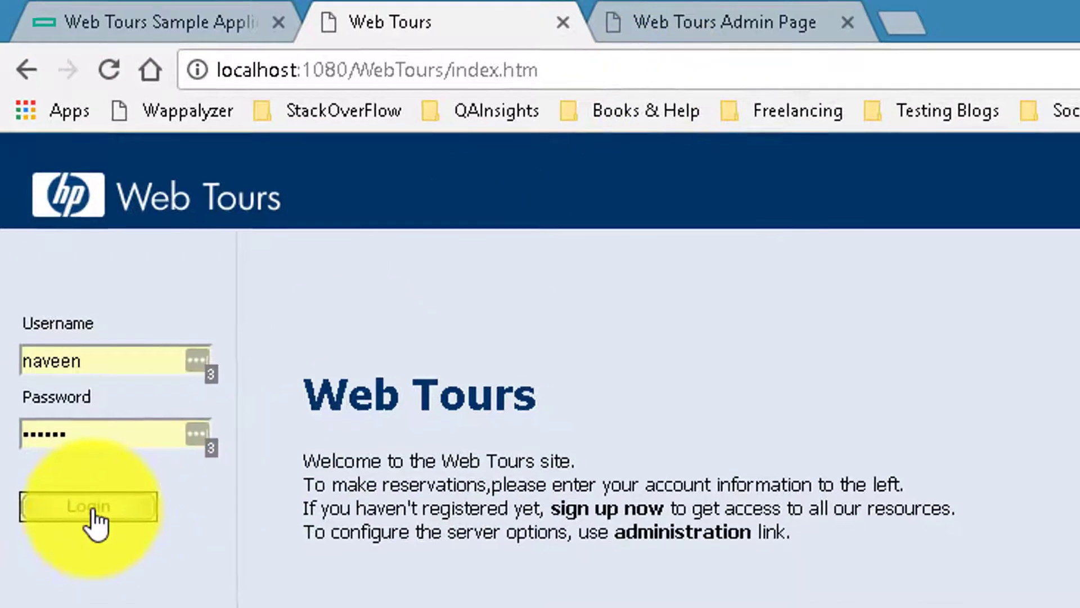